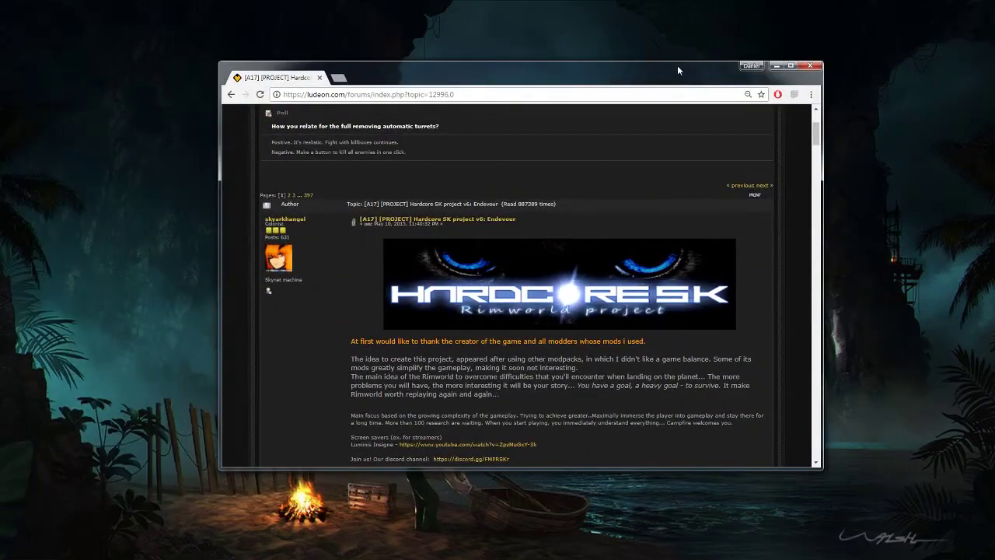
Open the Hardcore SK GitHub repository from the forum thread's latest test version link and show its download options.
double_click(676, 70)
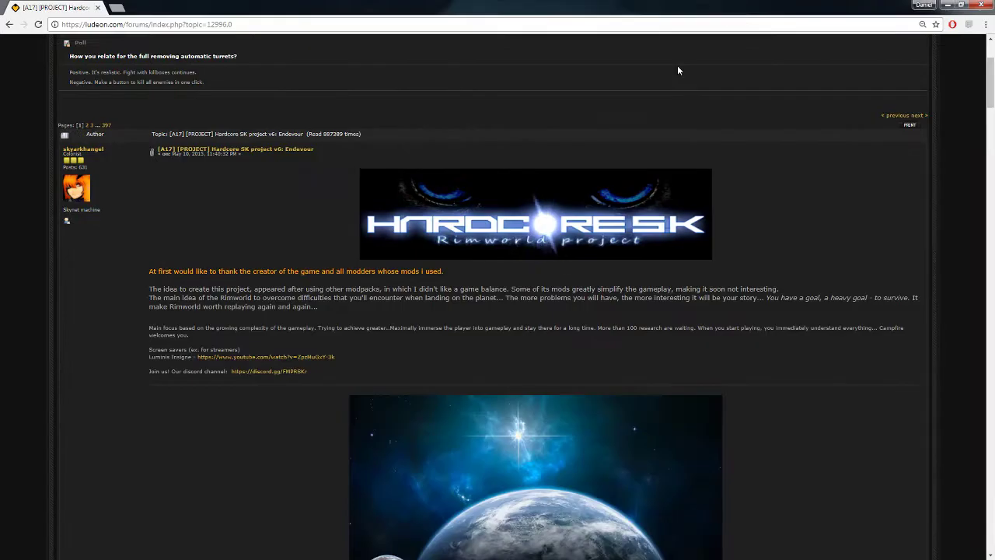
scroll(453, 179, "down", 1)
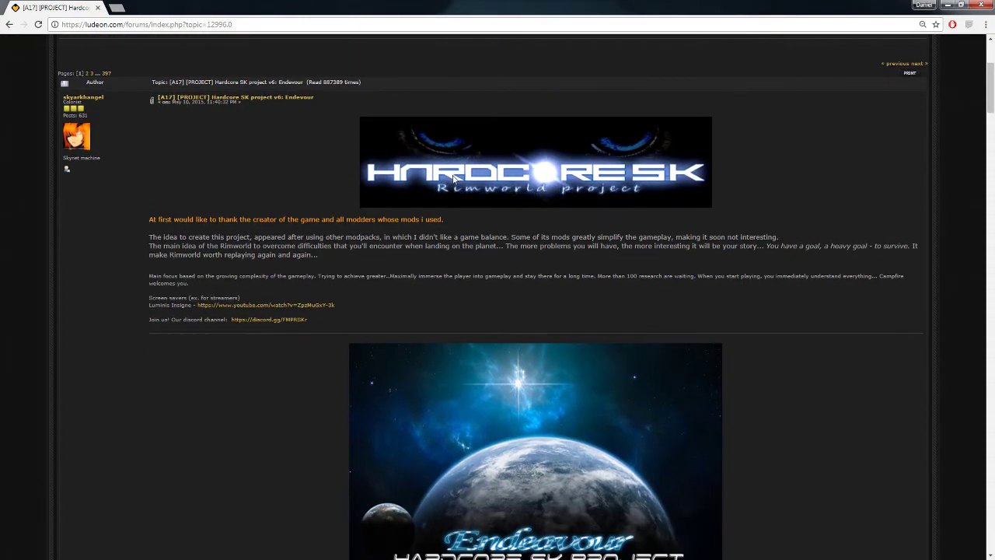
scroll(454, 177, "down", 7)
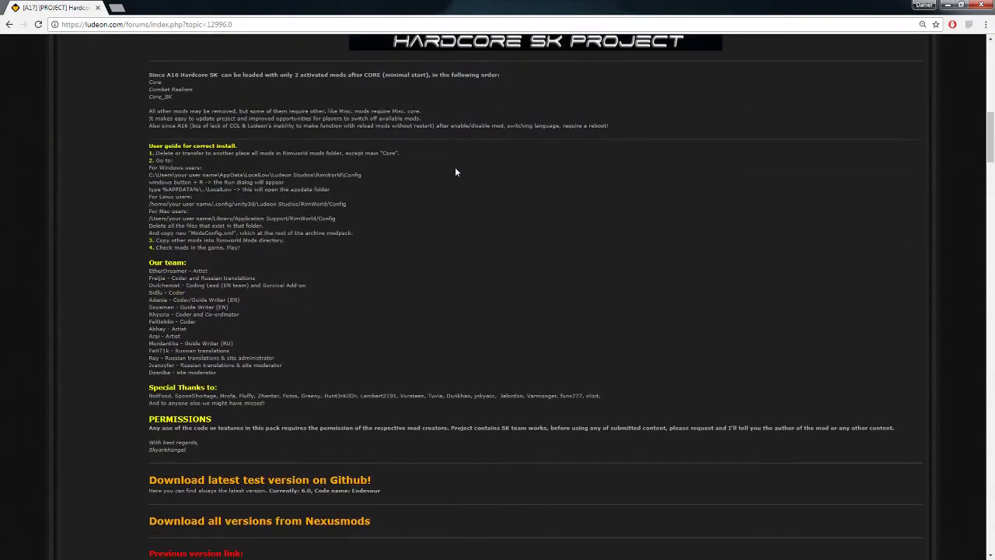
scroll(454, 166, "down", 2)
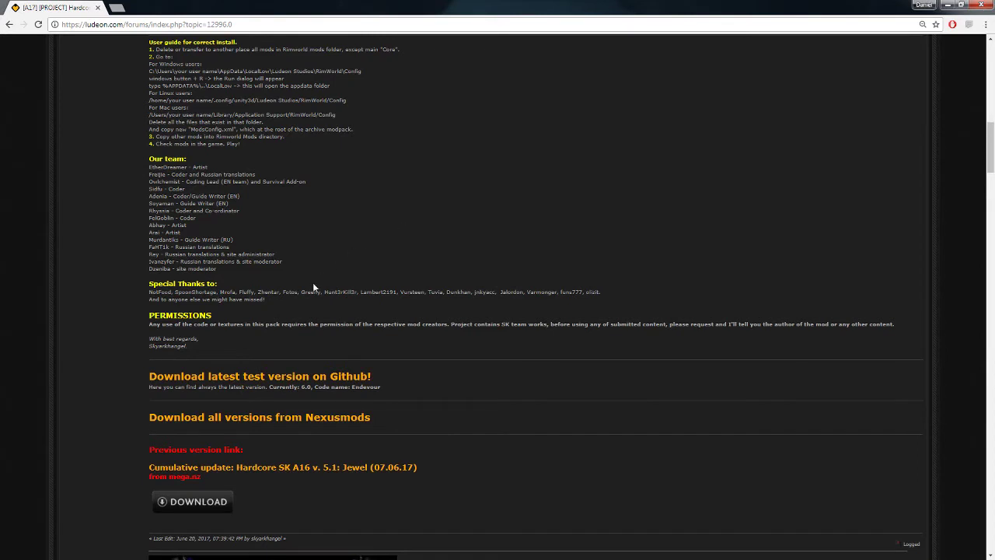
left_click(316, 377)
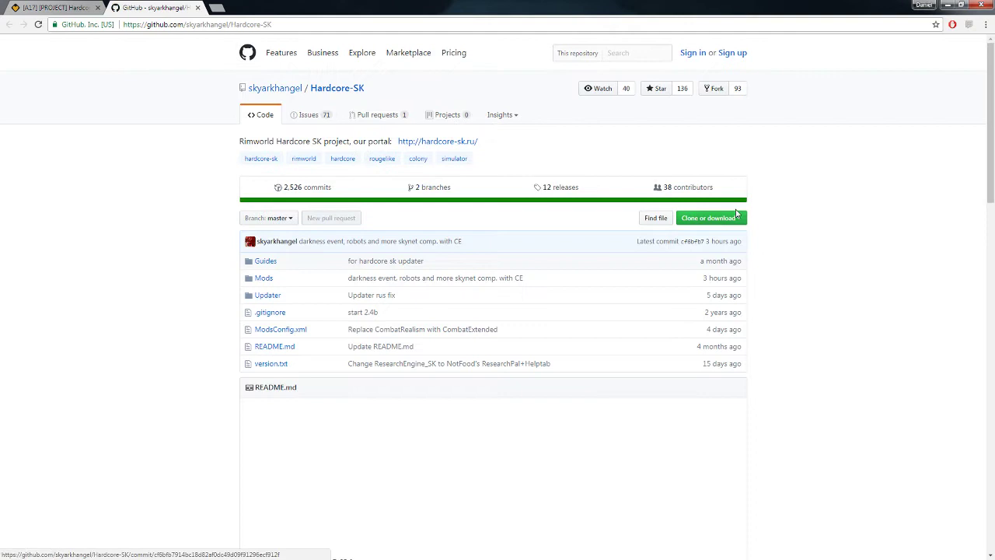
left_click(743, 221)
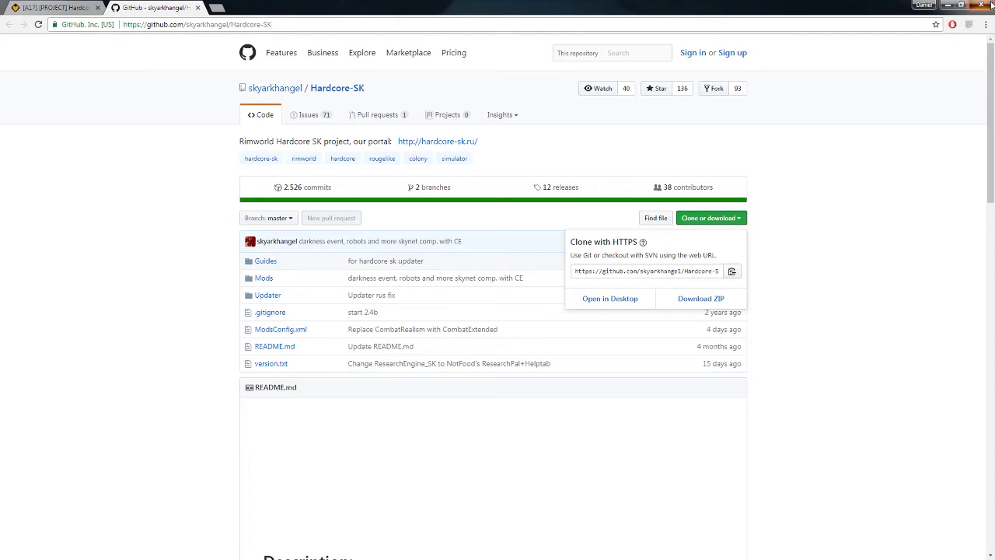
left_click(961, 5)
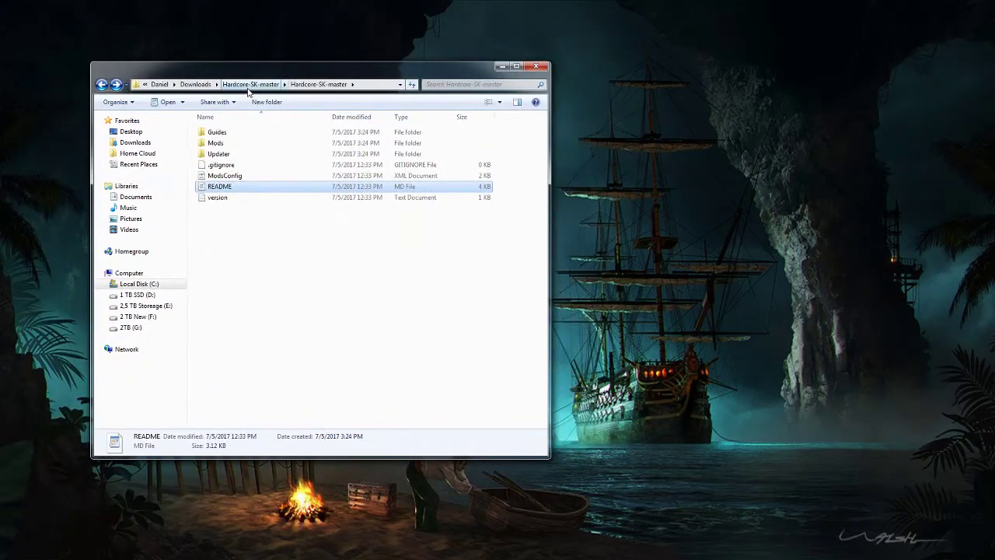
Look through the Guides folder inside the inner Hardcore-SK-master folder of the download.
left_click(250, 84)
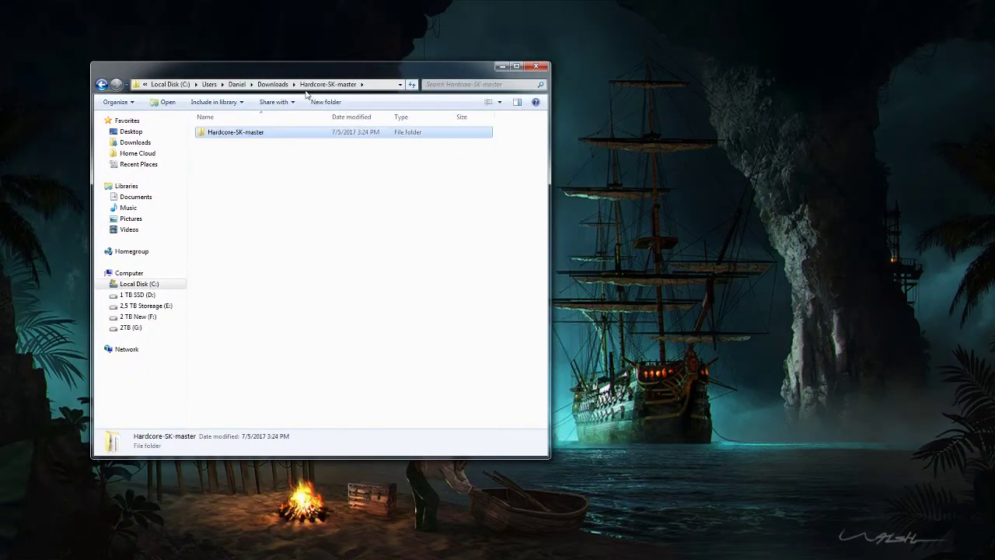
double_click(294, 134)
double_click(234, 133)
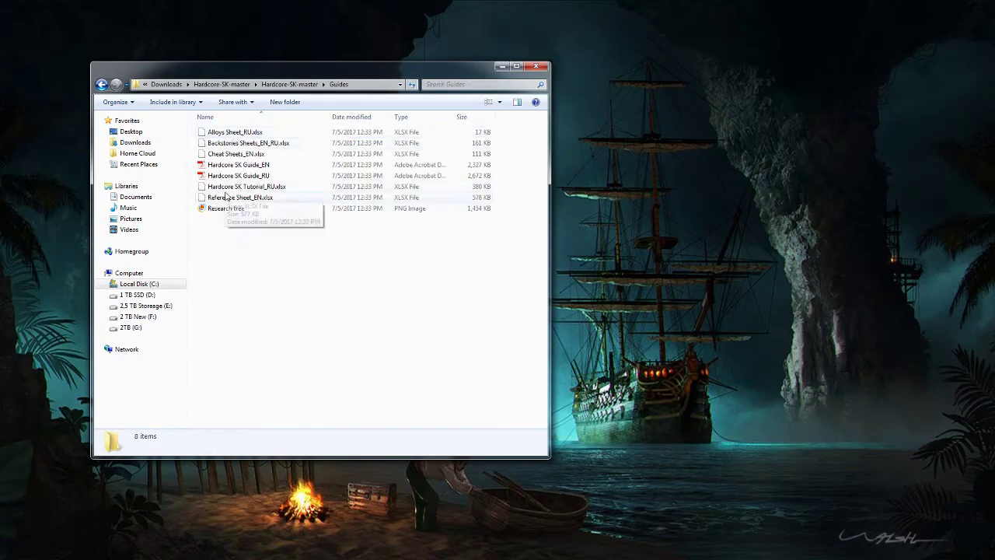
key("BackSpace")
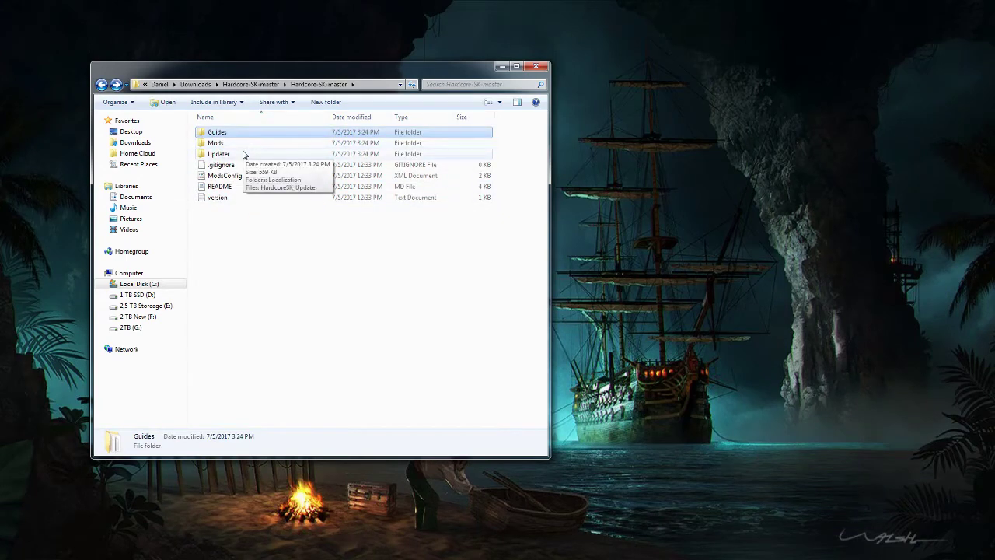
Check the contents of the Updater folder and open the download's Mods folder.
double_click(243, 155)
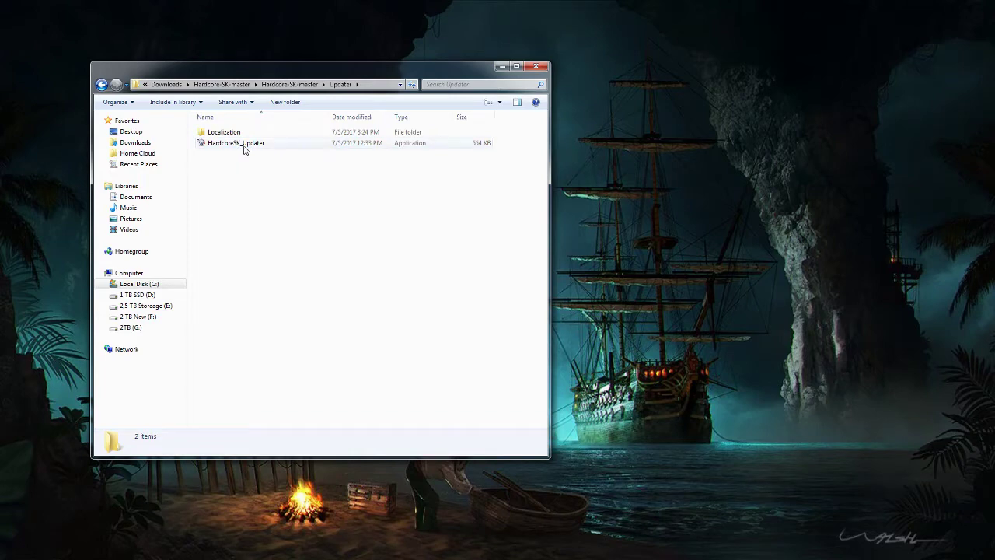
key("BackSpace")
double_click(237, 145)
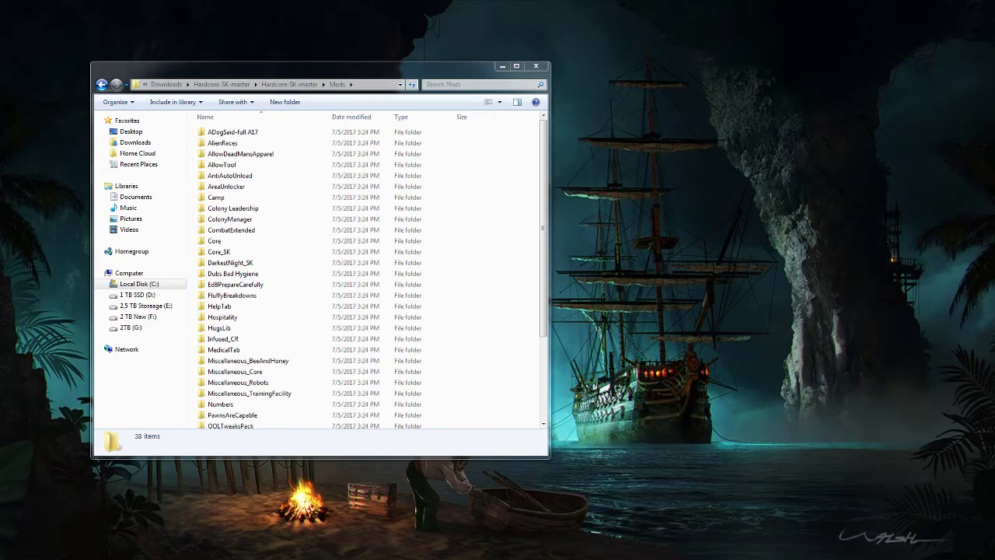
Copy all mod folders from Hardcore-SK-master's Mods folder into the Mods folder of the Steam RimWorld installation.
left_click_drag(440, 149, 817, 75)
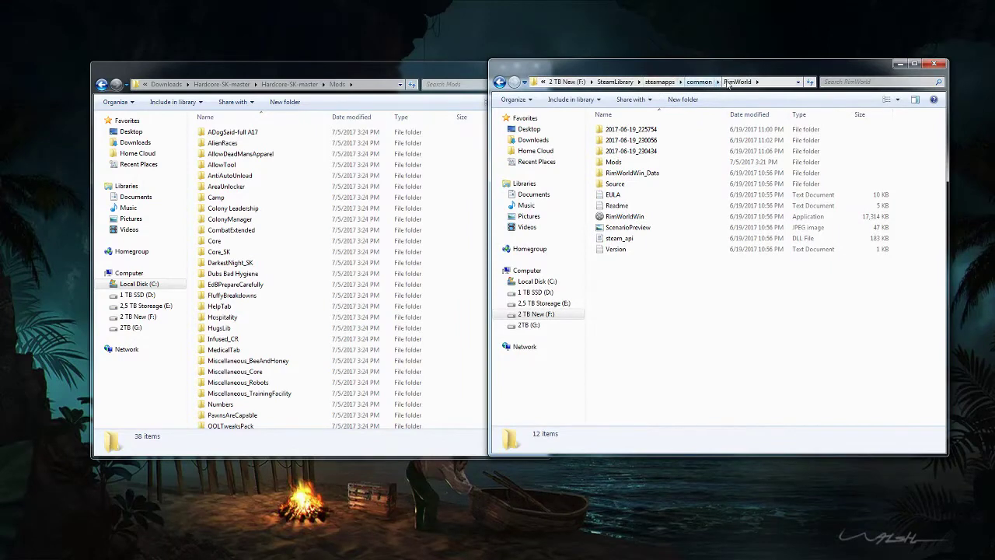
double_click(630, 164)
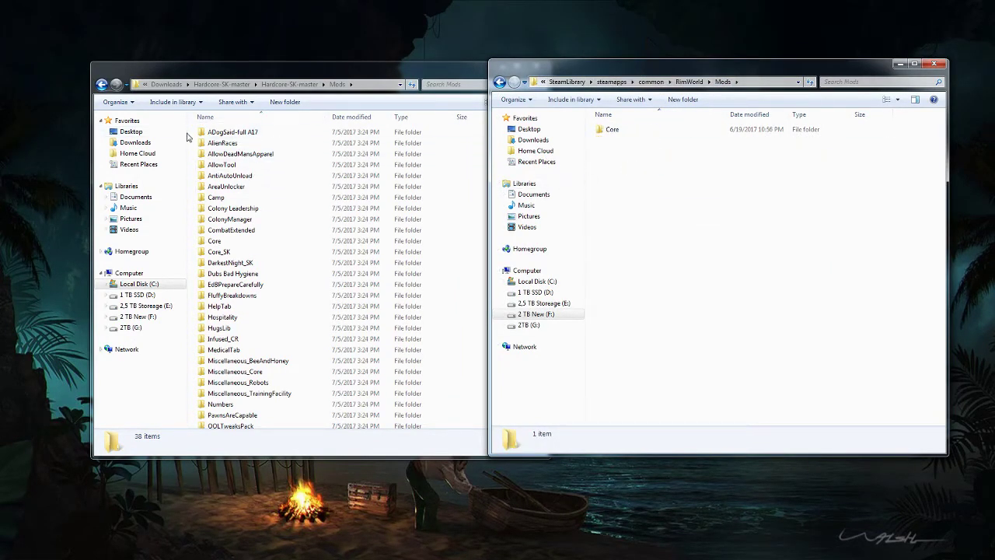
left_click_drag(186, 137, 435, 443)
right_click(403, 390)
left_click(437, 478)
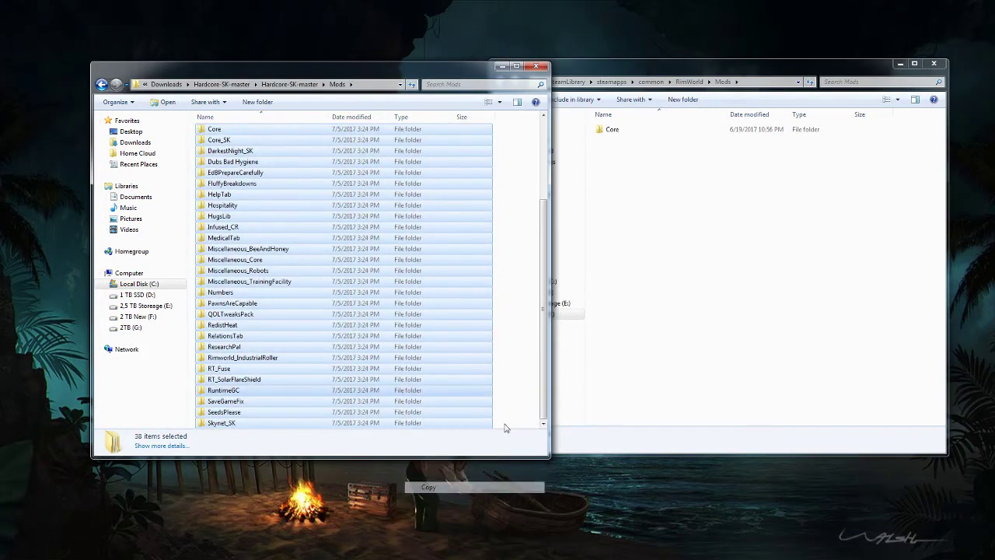
right_click(660, 344)
left_click(716, 413)
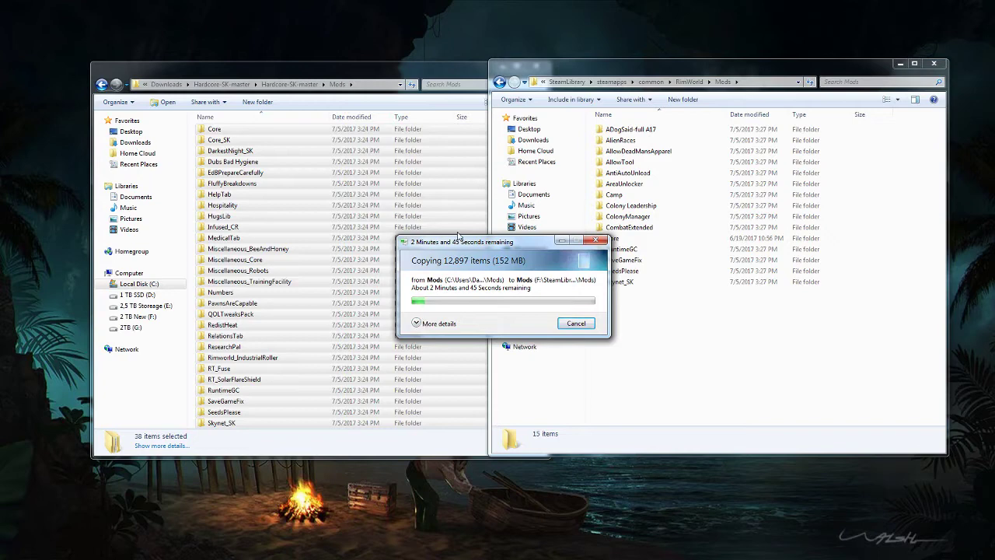
Return the download window to the inner Hardcore-SK-master folder and move the copy progress dialog out of the way.
left_click(102, 84)
left_click(602, 261)
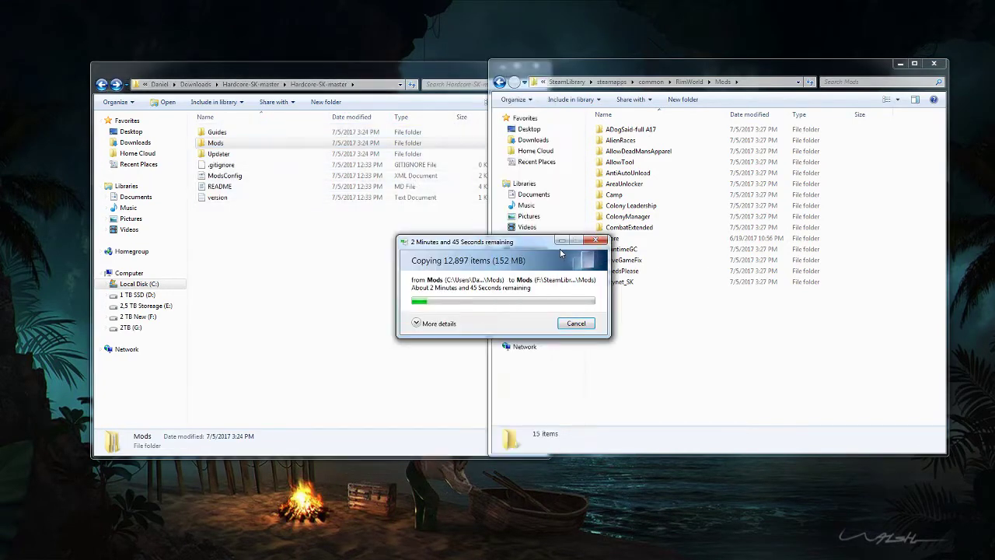
left_click_drag(544, 247, 795, 343)
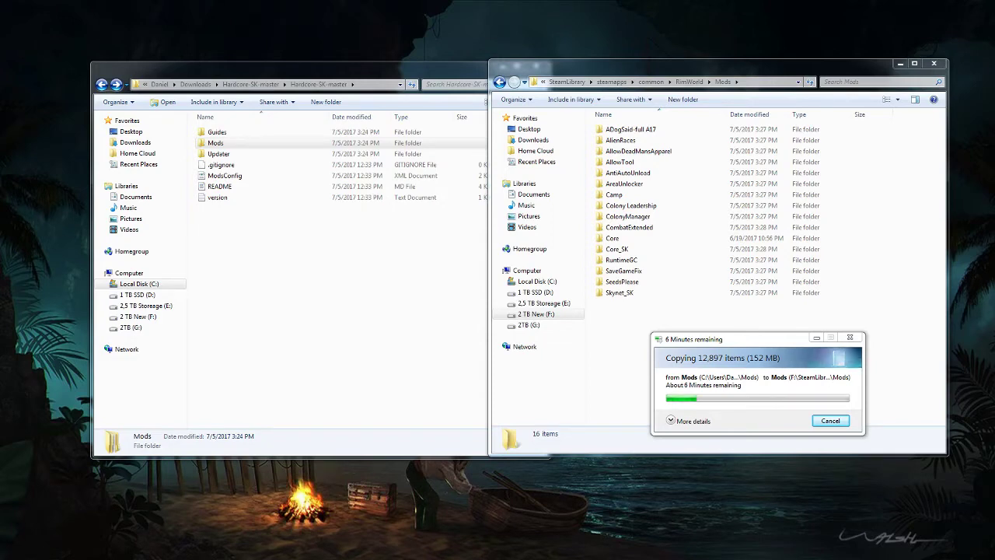
Switch to WordPad to show the %appdata% note, and minimize it.
key("alt+Tab")
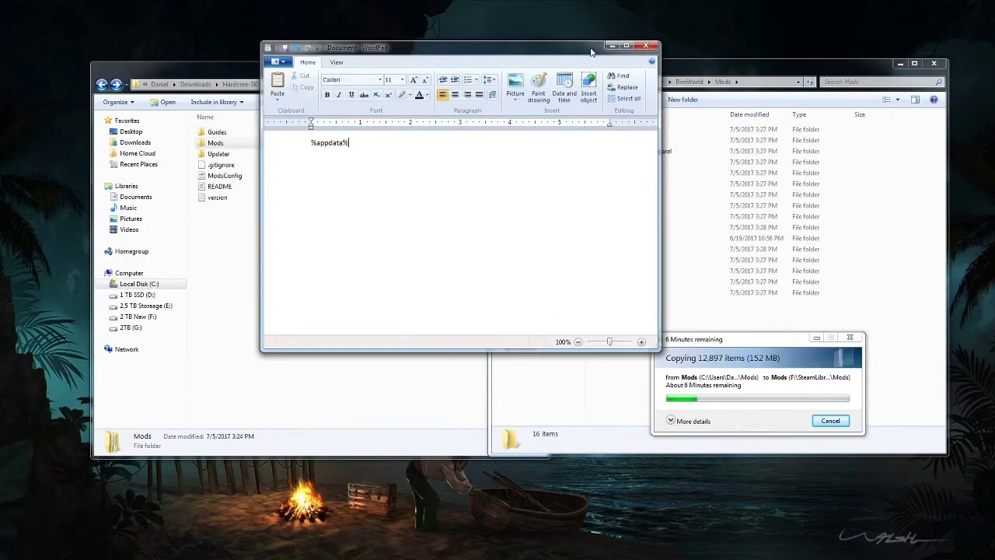
key("ctrl+a")
left_click(283, 155)
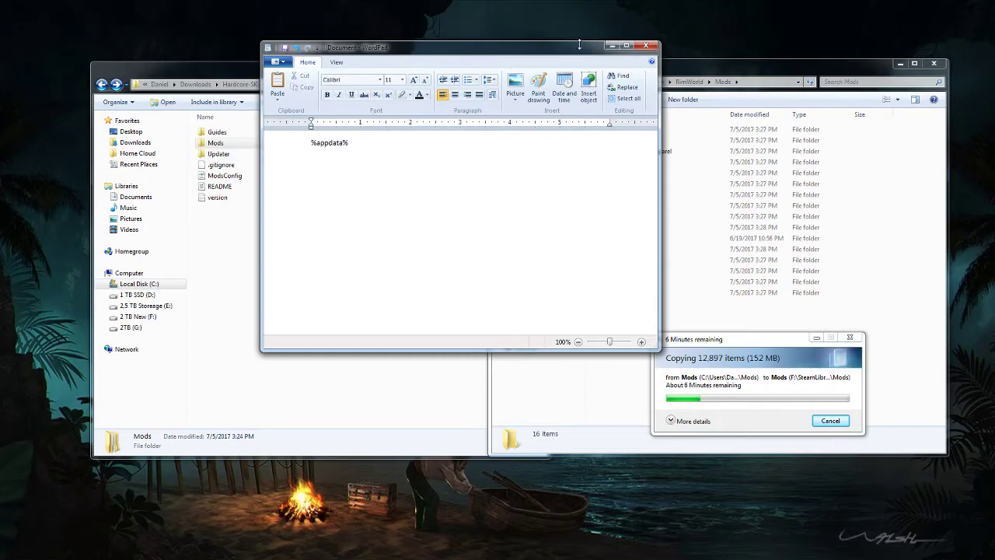
left_click(612, 46)
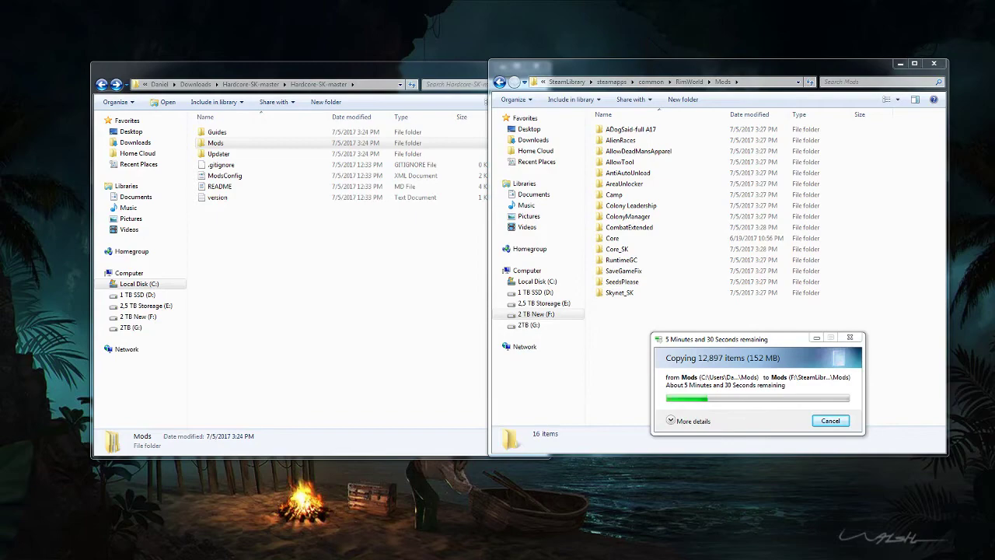
Open RimWorld's Config folder under AppData, LocalLow, Ludeon Studios, RimWorld by Ludeon Studios.
left_click_drag(0, 62, 392, 65)
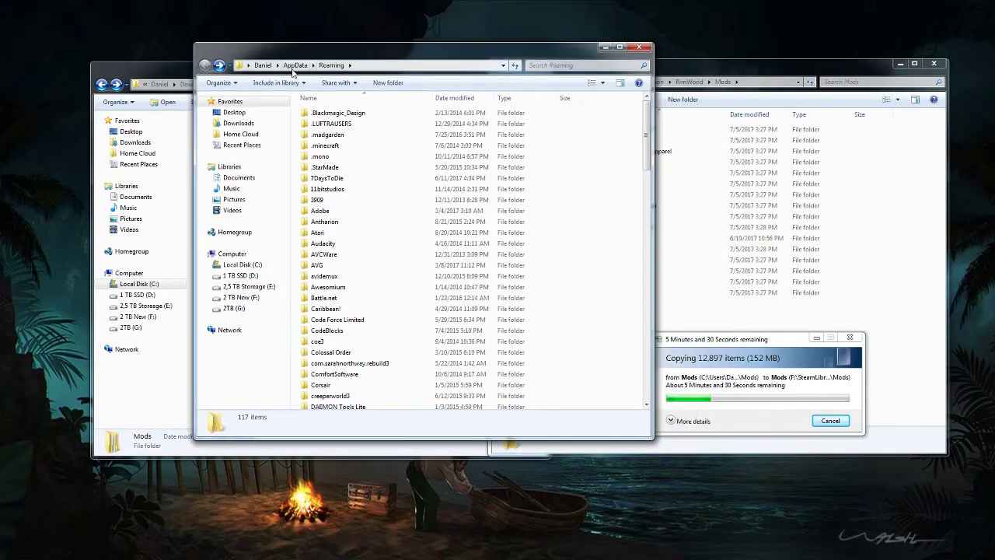
left_click(294, 67)
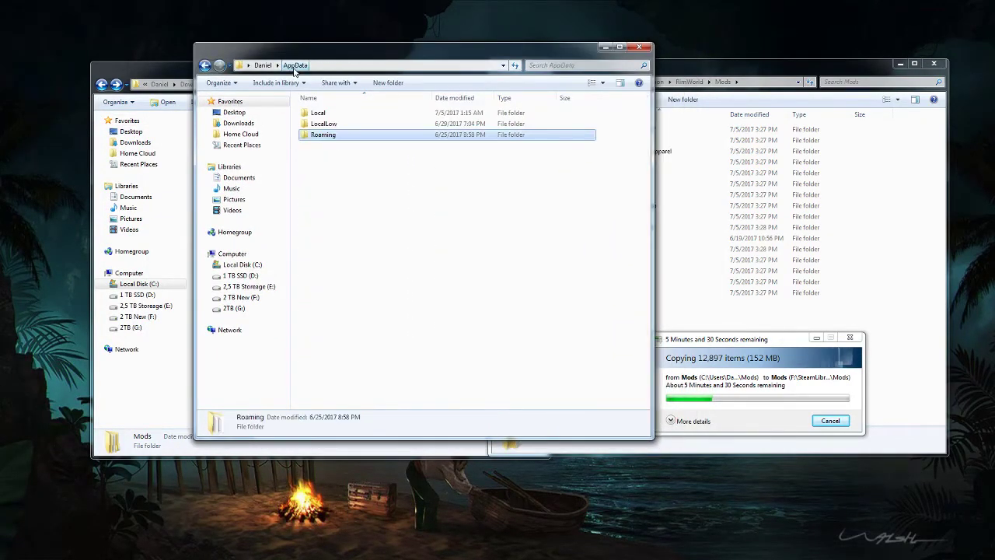
double_click(347, 129)
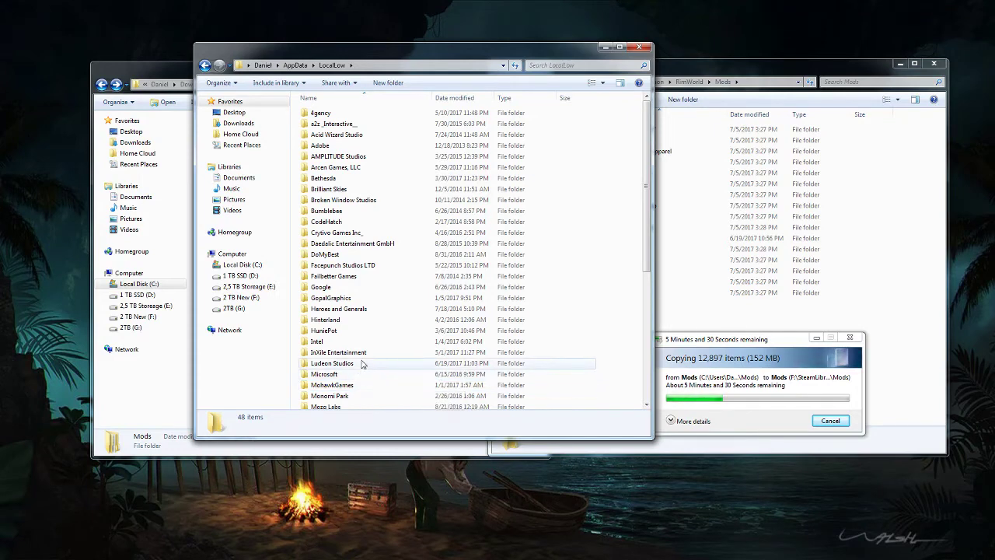
double_click(335, 363)
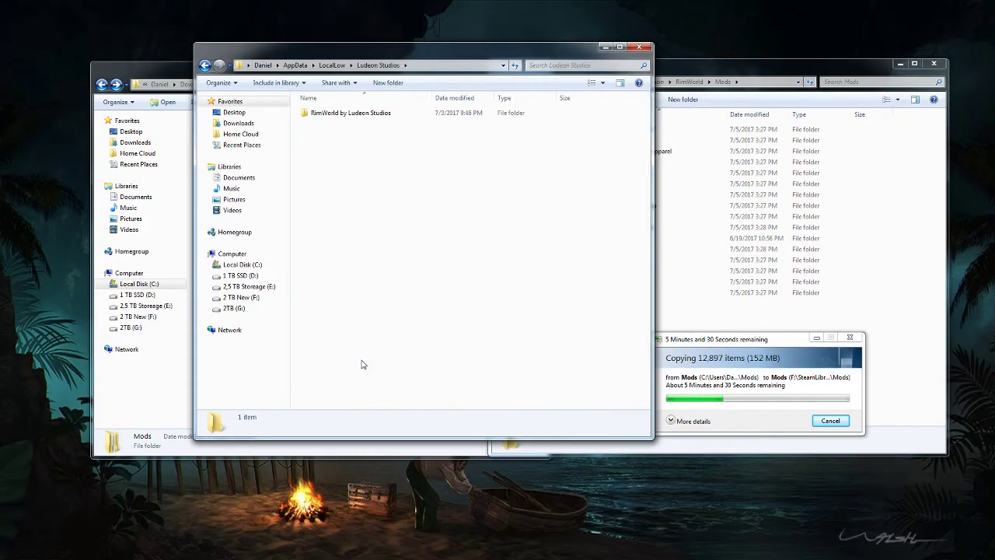
double_click(365, 113)
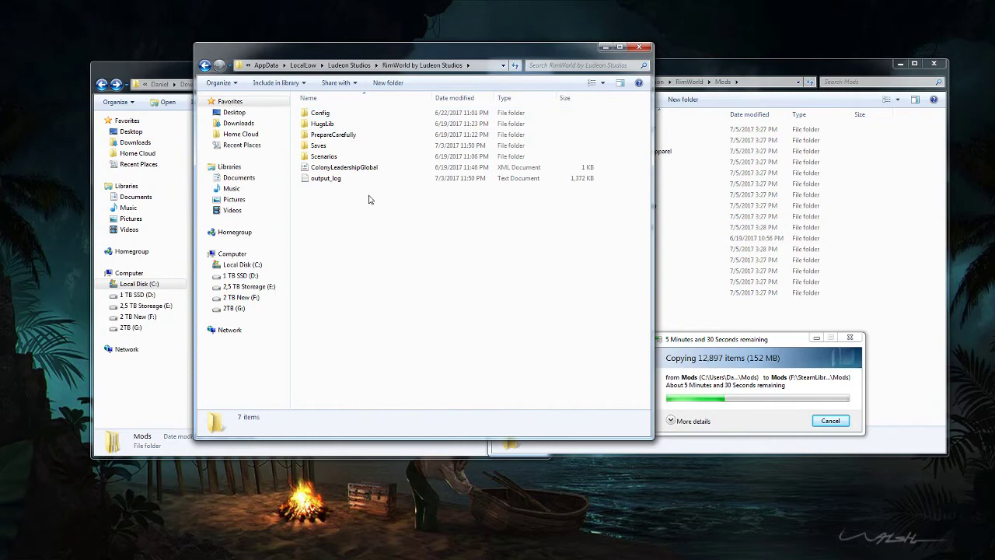
double_click(352, 113)
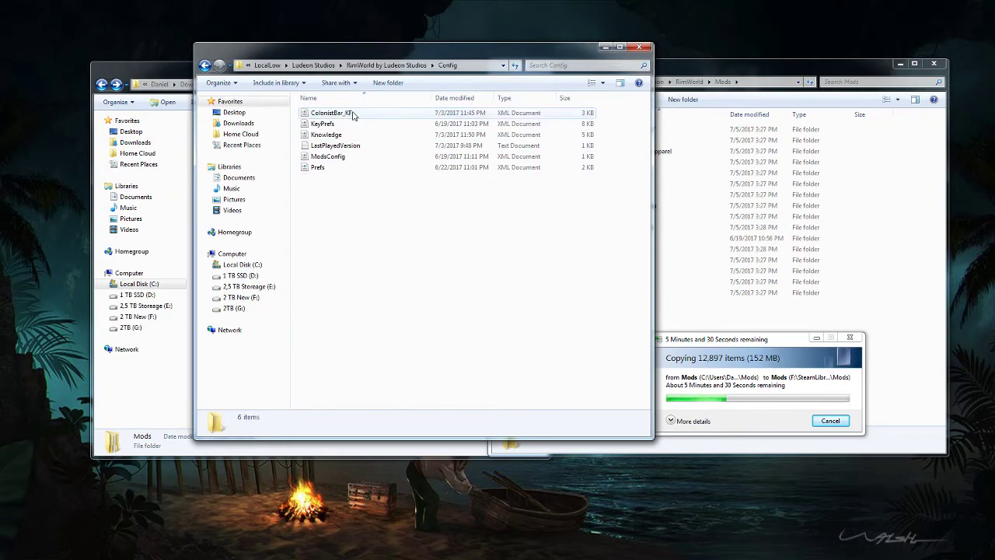
Copy ModsConfig from the Hardcore-SK-master folder into RimWorld's Config folder, replacing the existing file.
left_click(128, 81)
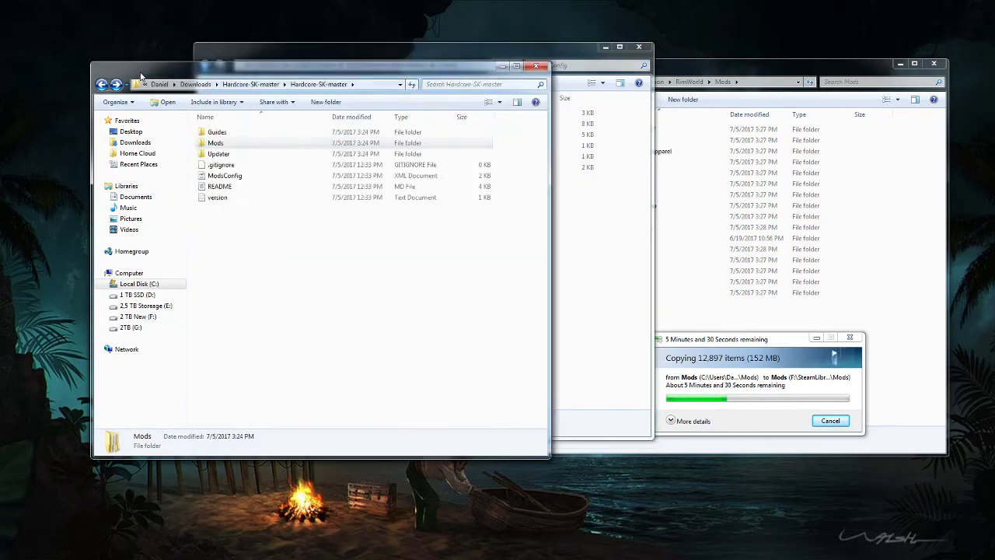
left_click(250, 177)
right_click(250, 177)
left_click(342, 320)
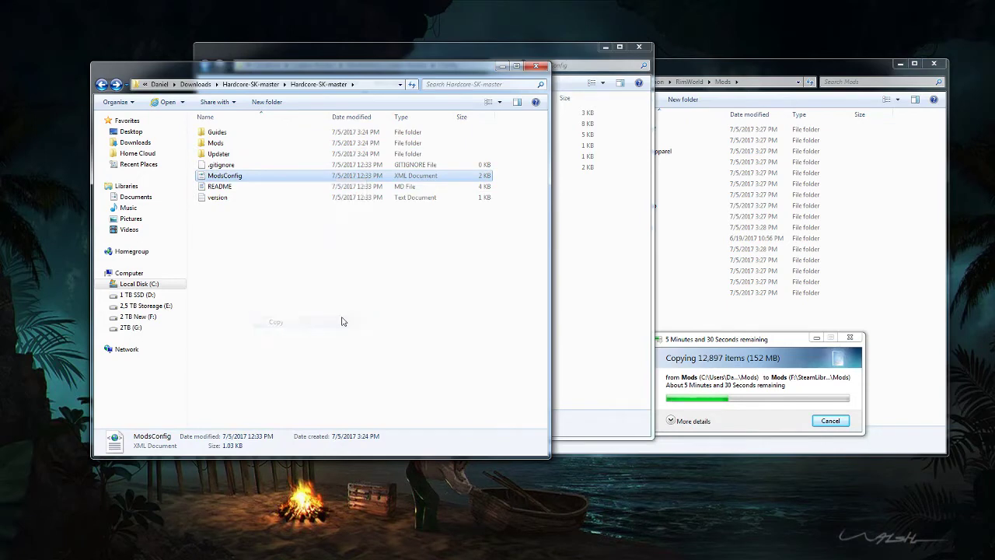
right_click(576, 234)
left_click(589, 303)
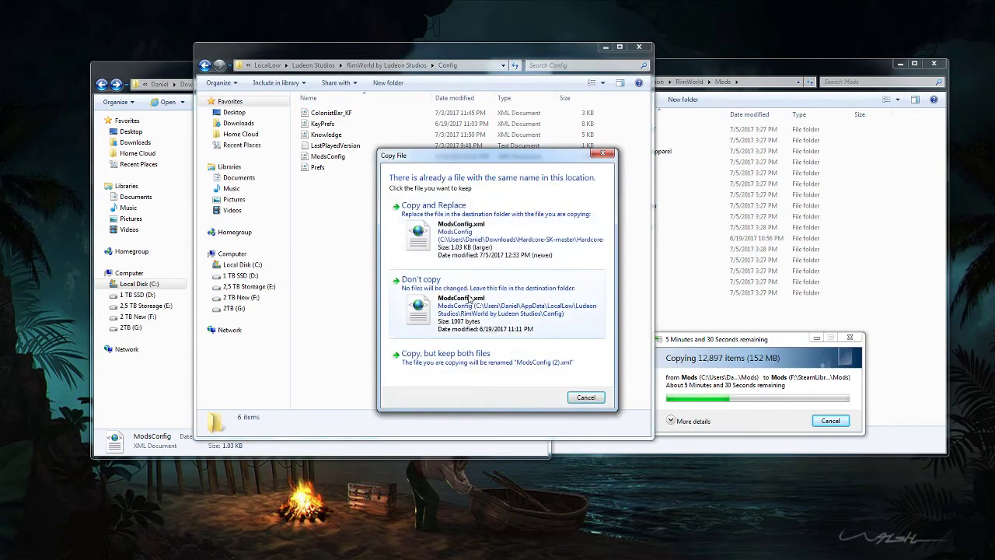
left_click(447, 233)
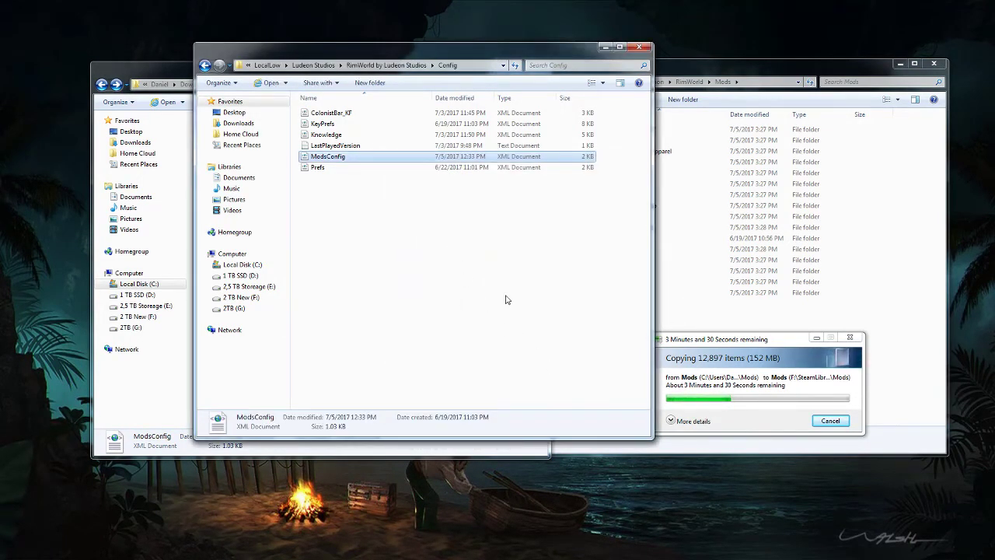
Open the Core folder inside the Mods folder of the Hardcore-SK-master download.
left_click(705, 339)
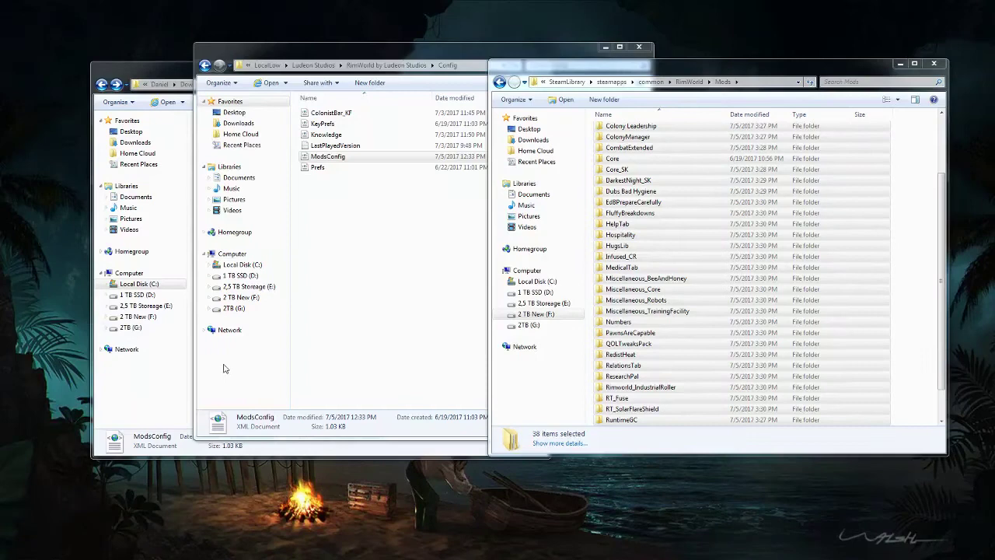
left_click(153, 401)
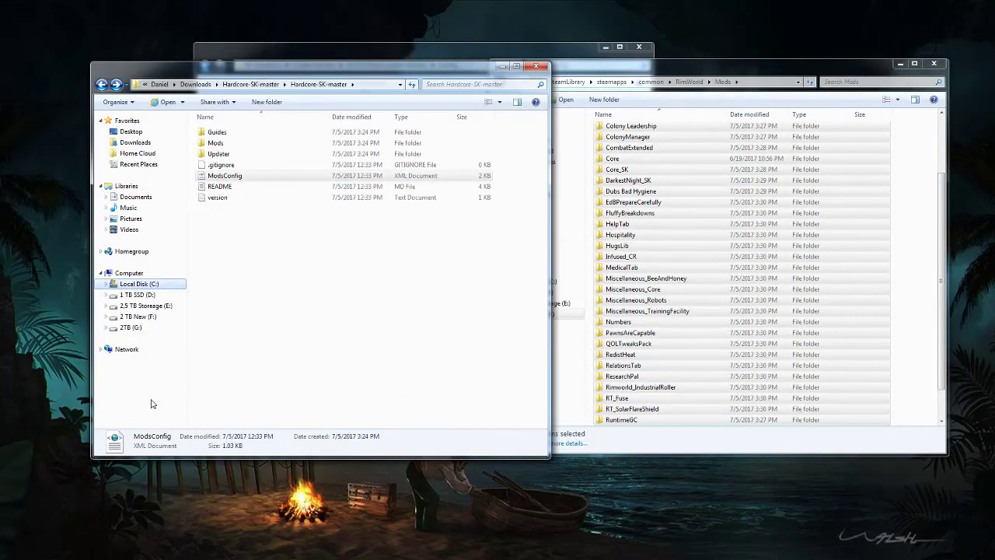
double_click(274, 143)
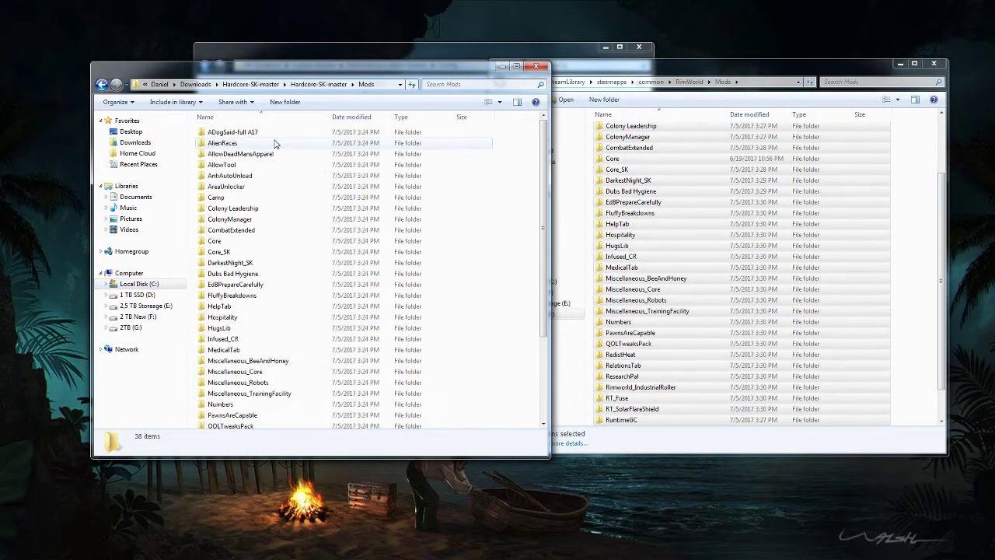
left_click(243, 240)
double_click(243, 240)
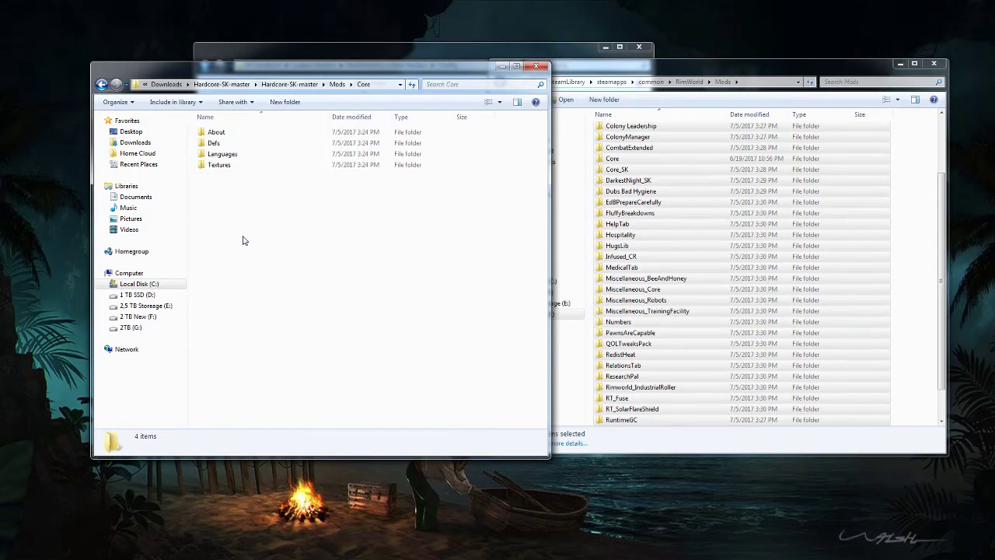
Look into the UI folder inside the Core mod's Textures folder, and go back up out of the Core folder.
double_click(231, 165)
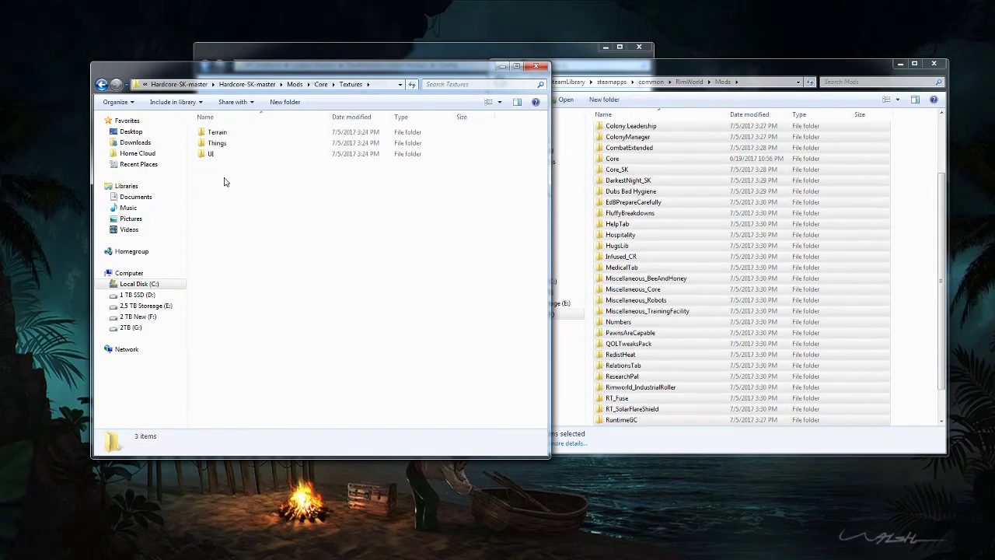
double_click(225, 157)
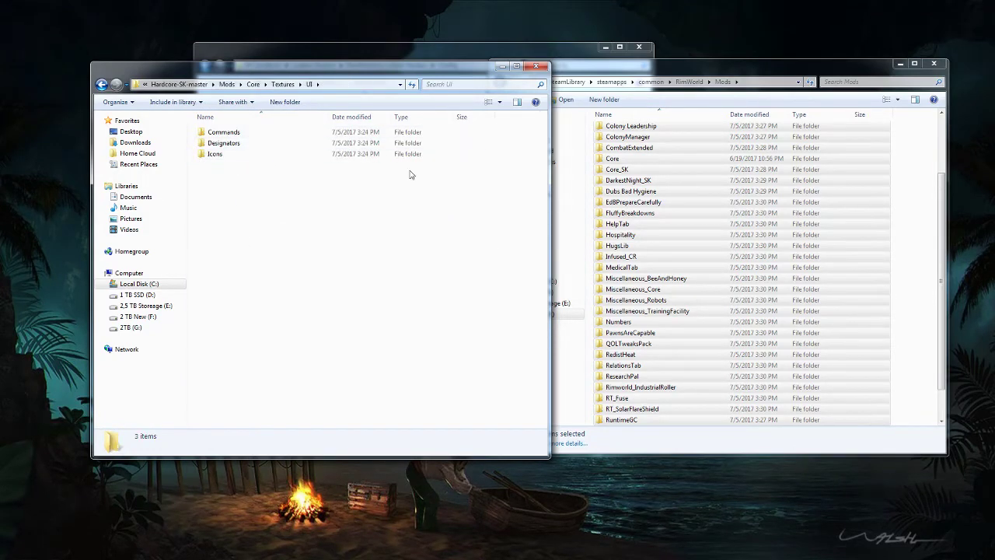
key("BackSpace")
key("BackSpace")
key("BackSpace")
key("BackSpace")
key("BackSpace")
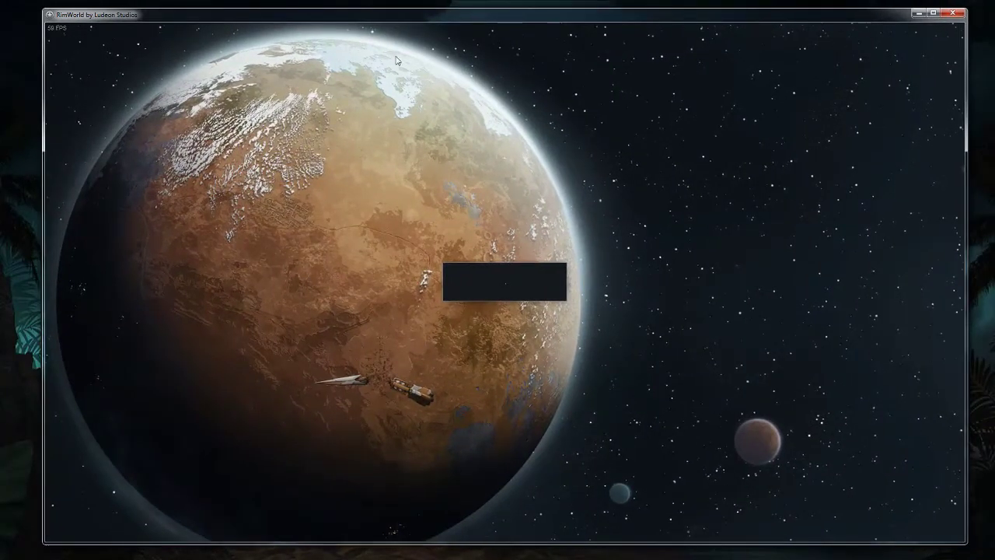
left_click_drag(207, 17, 200, 16)
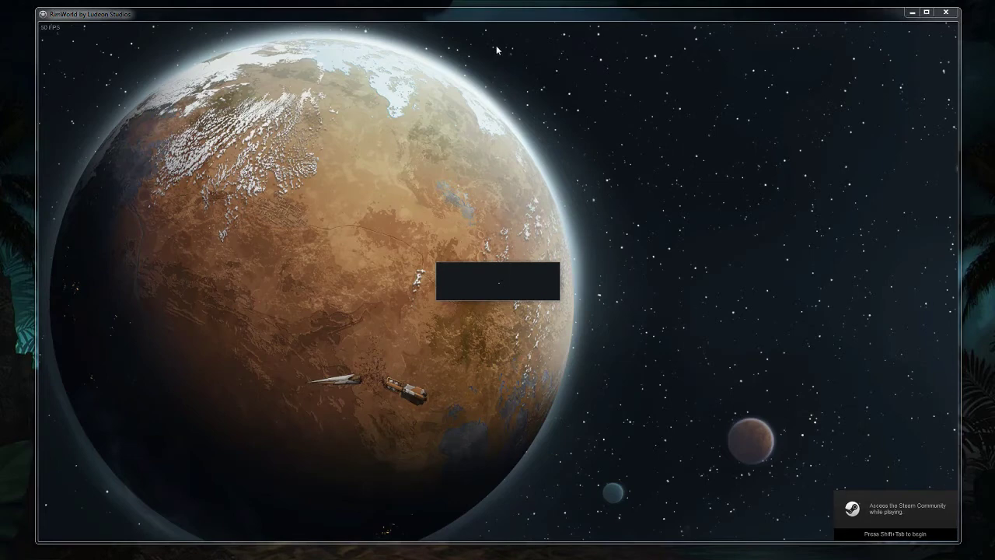
left_click(514, 18)
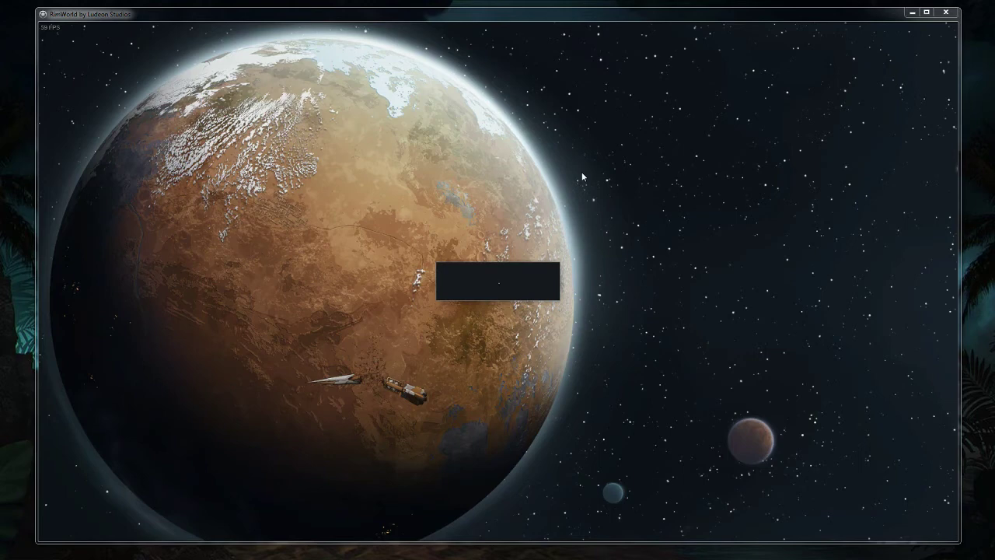
left_click(605, 14)
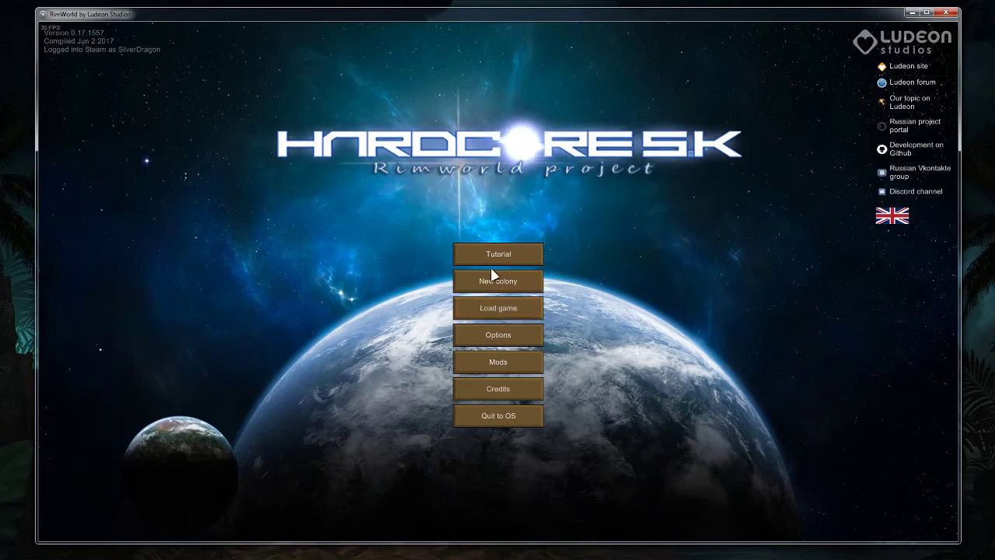
Examine RimWorld's mod list to check which Hardcore SK mods are enabled, and close the list.
left_click(503, 362)
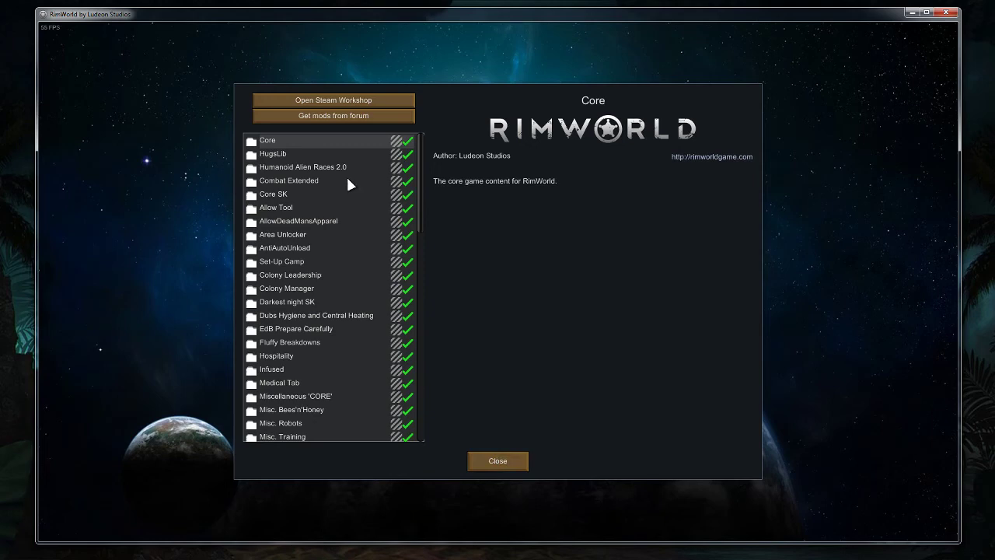
left_click(509, 466)
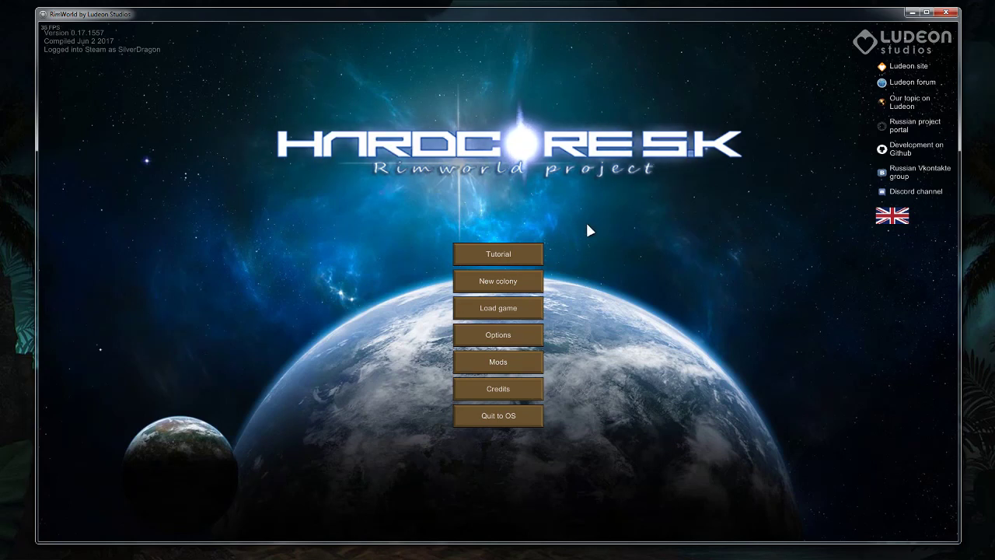